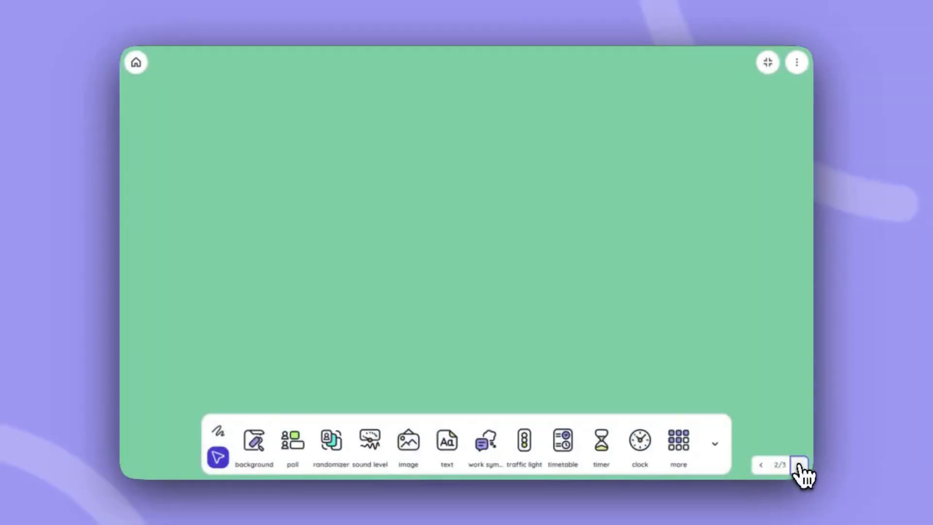
Step: Add an embed widget from the extra widgets and focus its empty embed code box
left_click(672, 439)
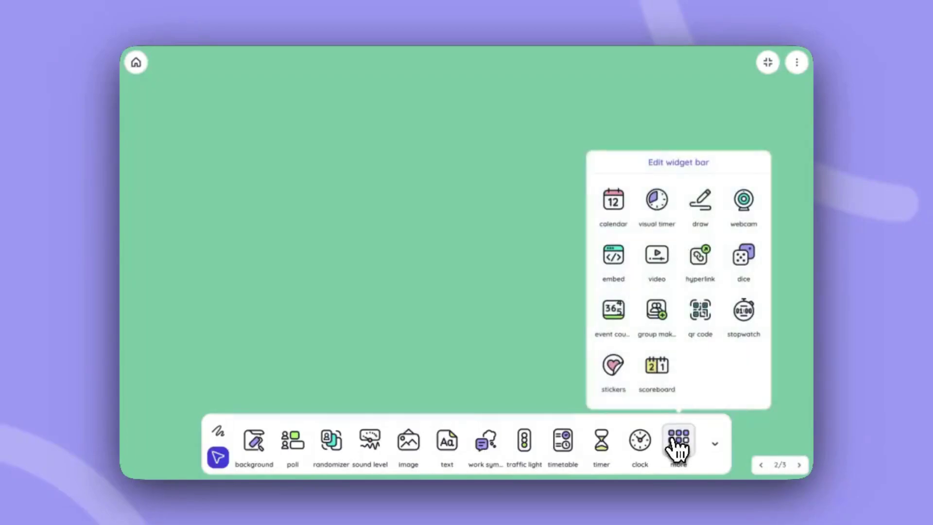
left_click(612, 265)
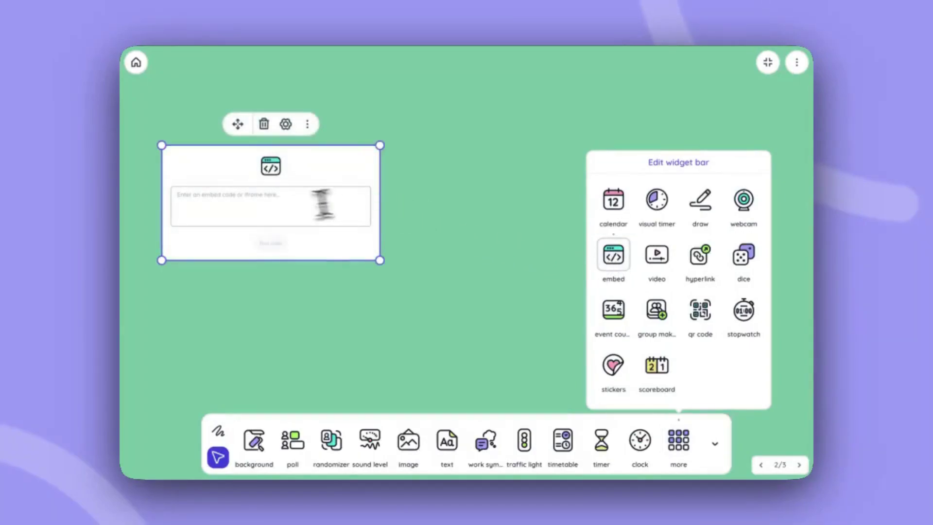
left_click(280, 215)
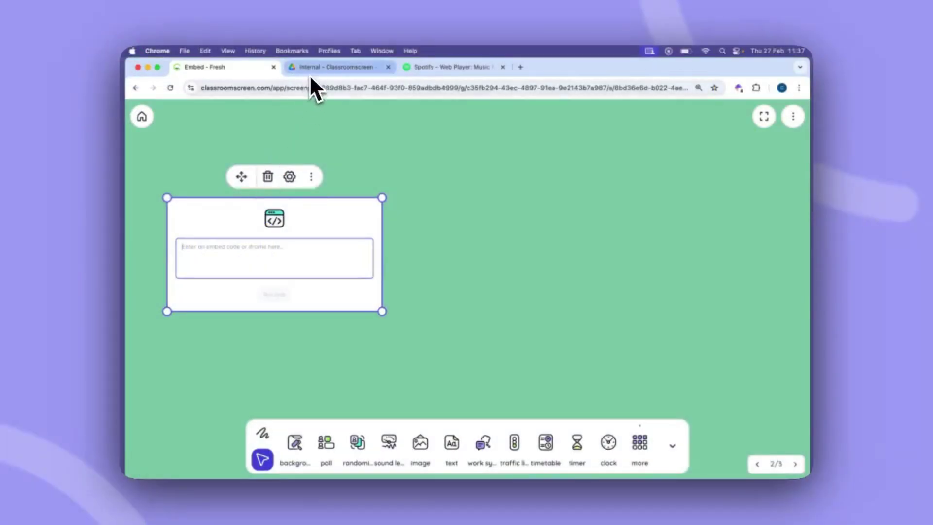
Step: Publish the 'Welcome to Classroomscreen!' deck to the web as an embed and copy its iframe code
left_click(316, 69)
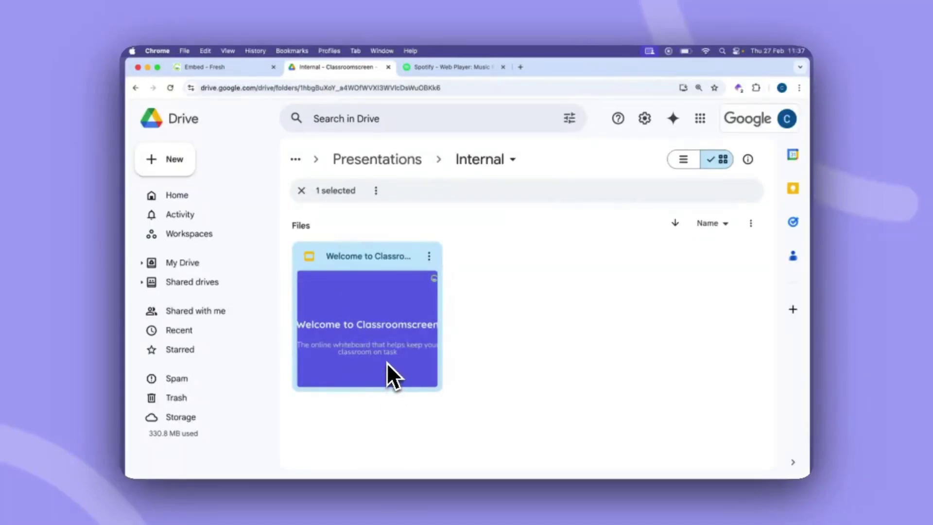
double_click(380, 327)
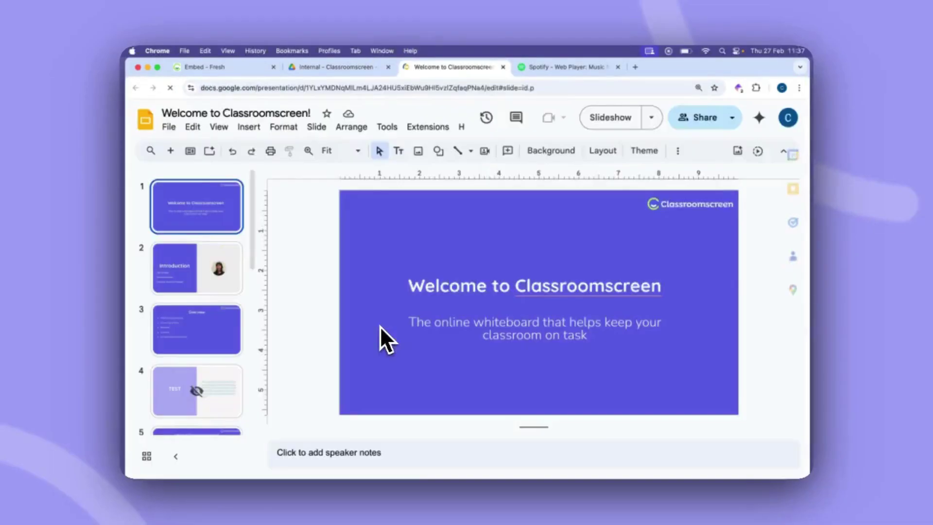
left_click(169, 127)
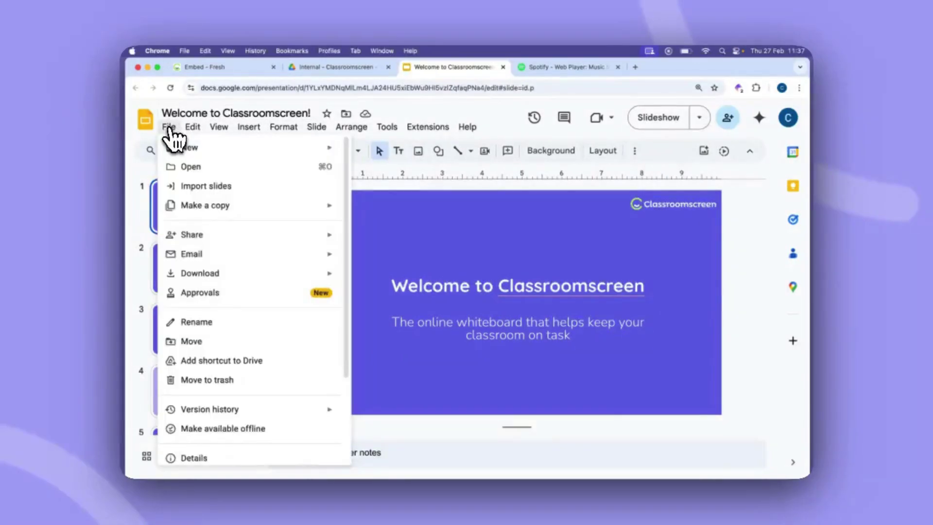
mouse_move(219, 235)
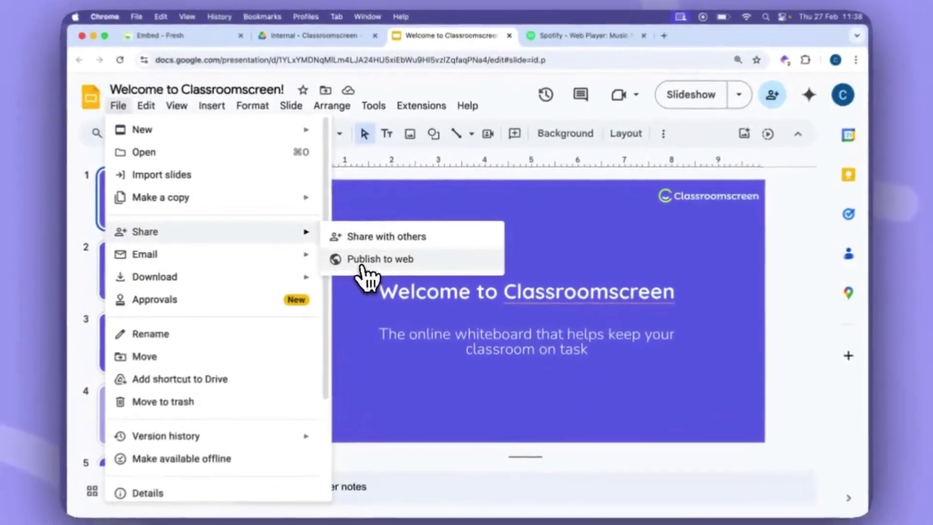
left_click(384, 258)
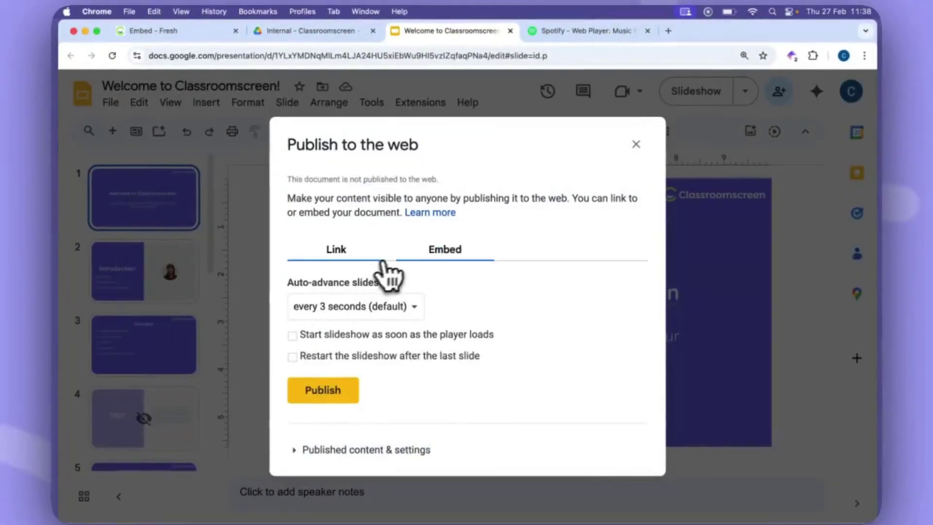
left_click(445, 252)
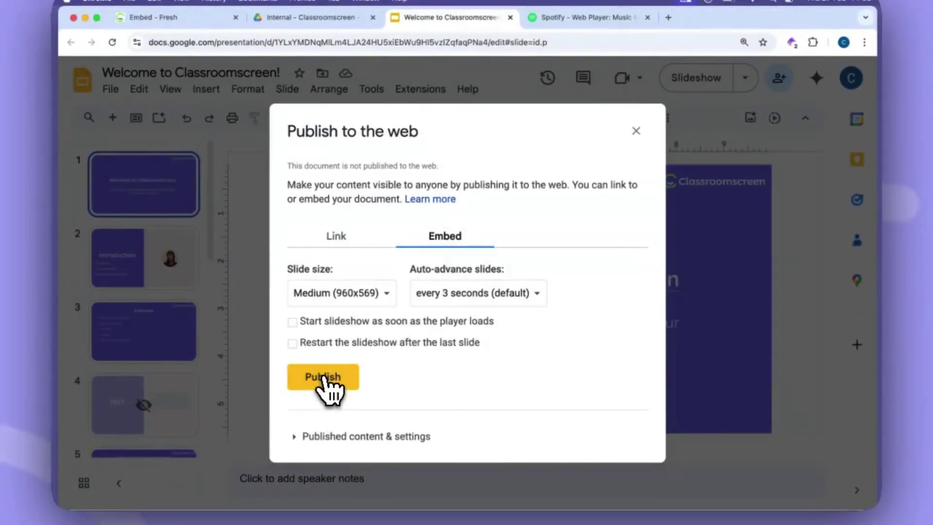
left_click(323, 377)
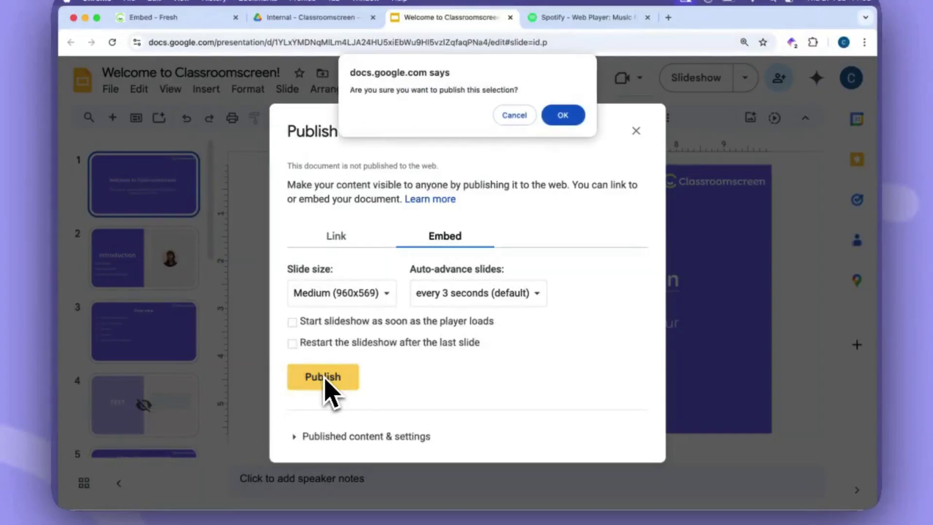
left_click(563, 117)
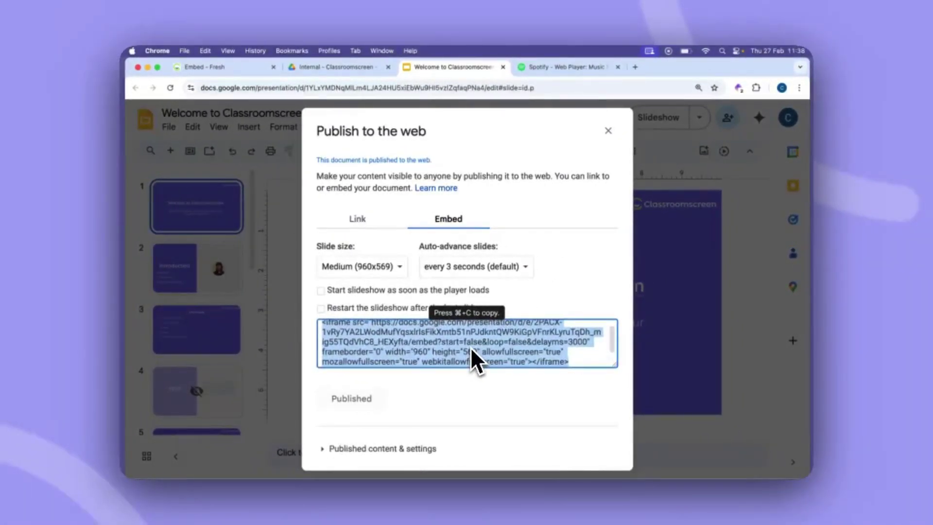
key("super+c")
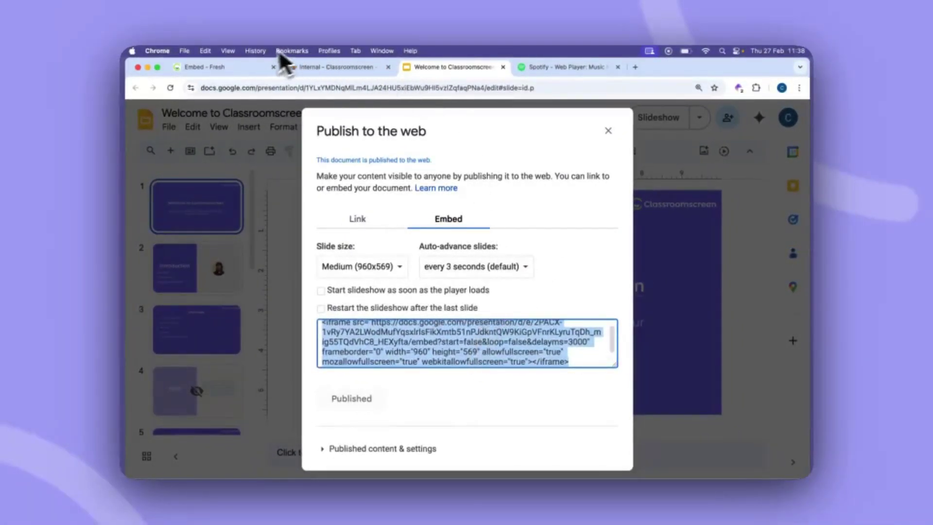
Step: Paste the slides embed code into the widget, run it, and enlarge the slides widget
left_click(226, 67)
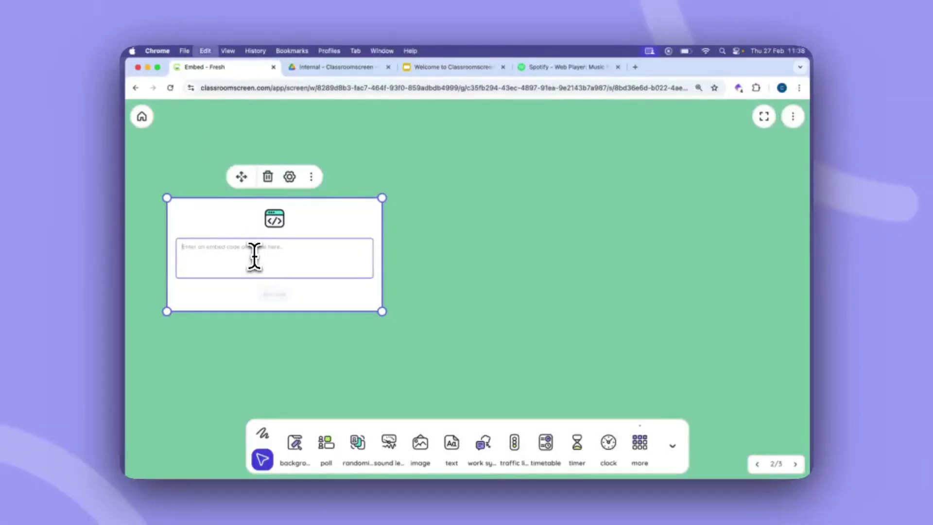
key("super+v")
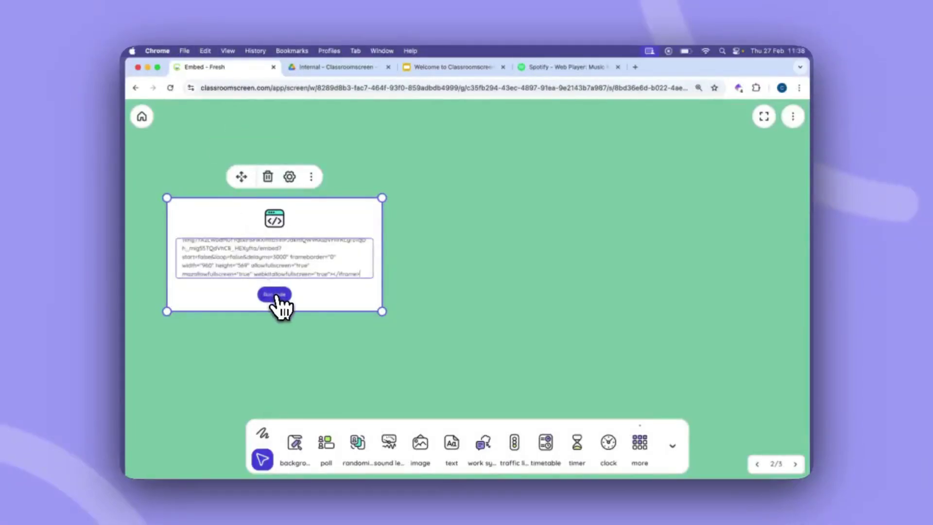
left_click(275, 295)
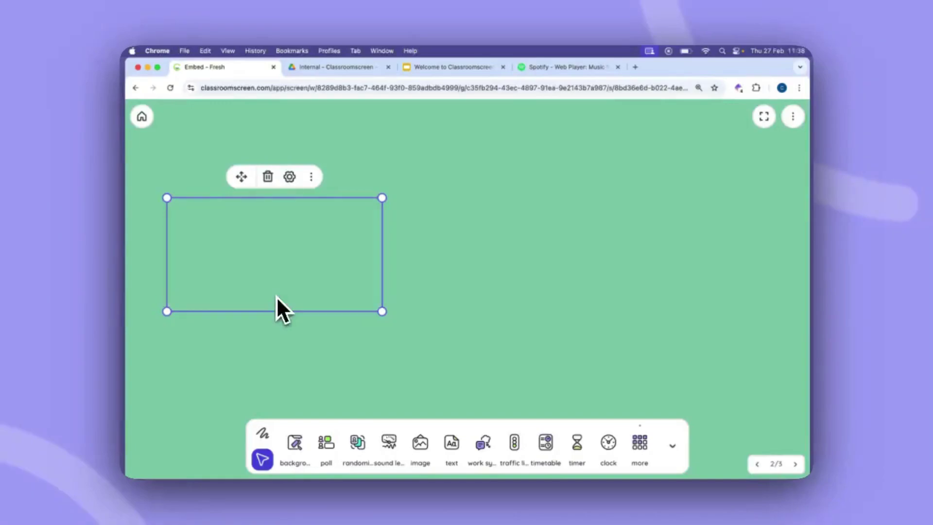
mouse_move(382, 310)
left_mouse_down()
mouse_move(478, 377)
mouse_move(467, 380)
left_mouse_up()
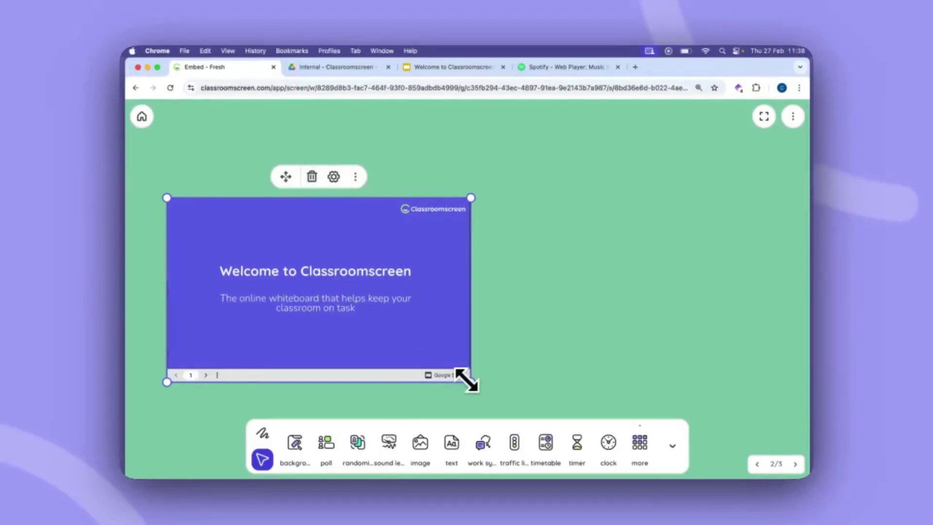
Step: Page forward and back through the embedded slides and check the slideshow options
left_click(206, 375)
left_click(206, 375)
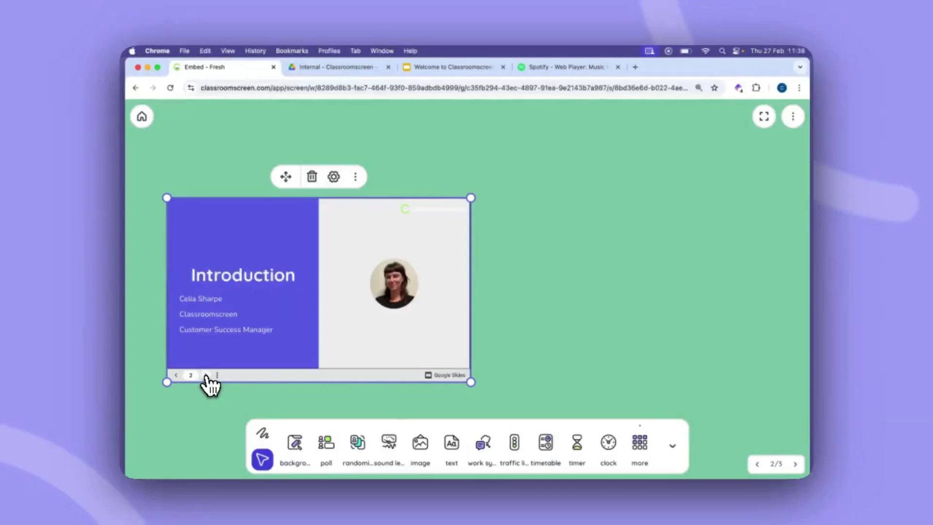
left_click(177, 375)
left_click(176, 375)
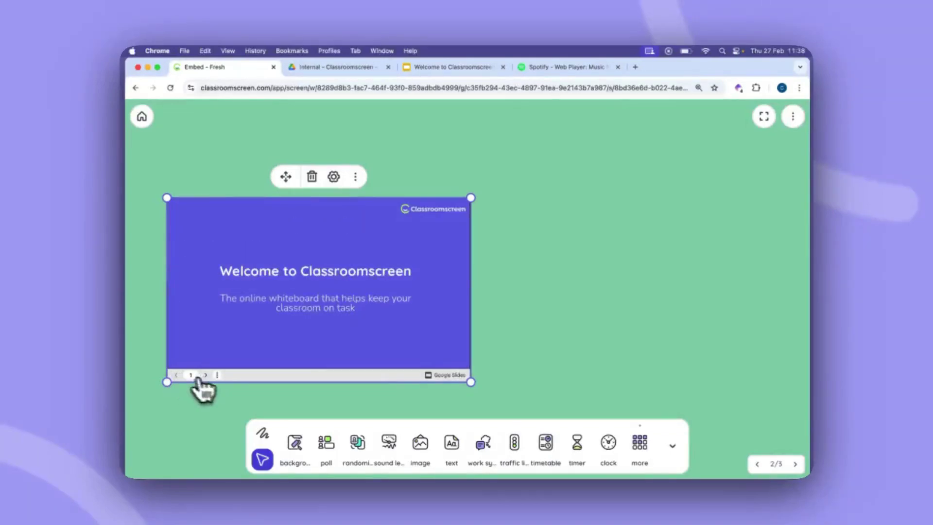
left_click(217, 375)
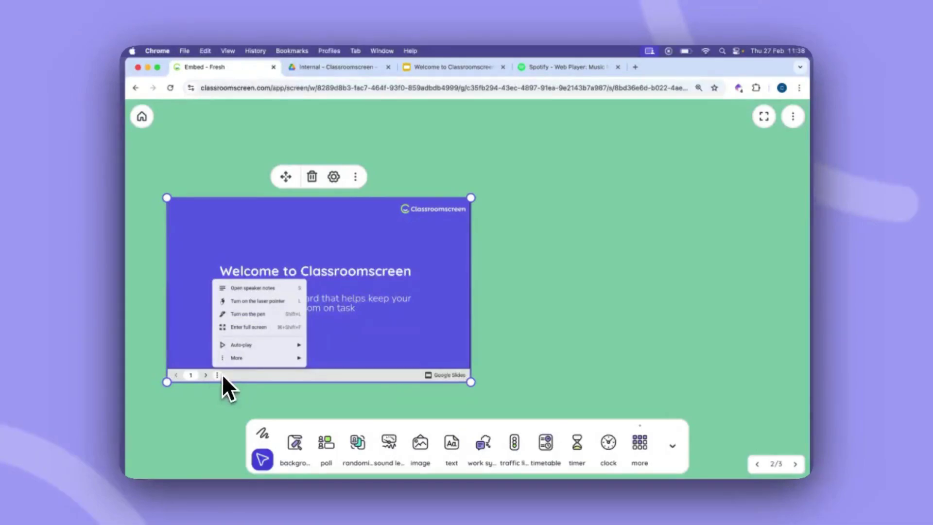
mouse_move(237, 358)
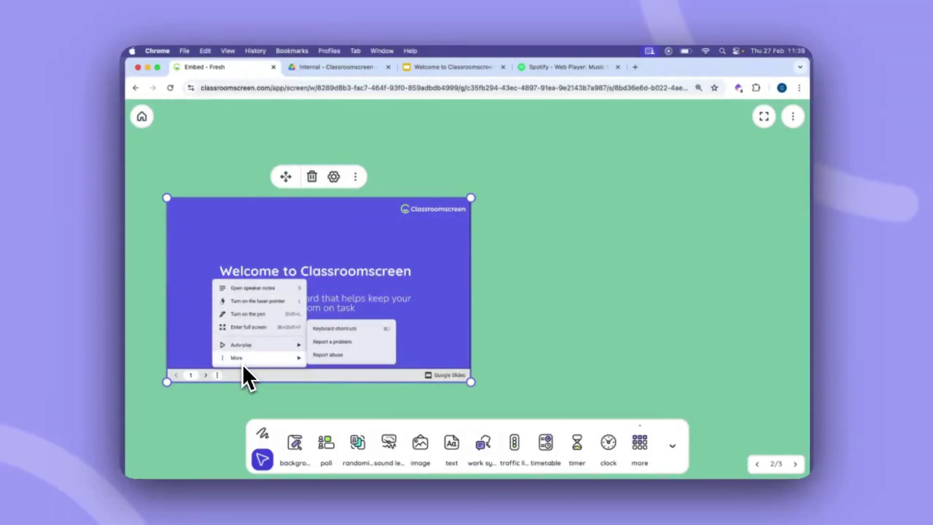
left_click(218, 376)
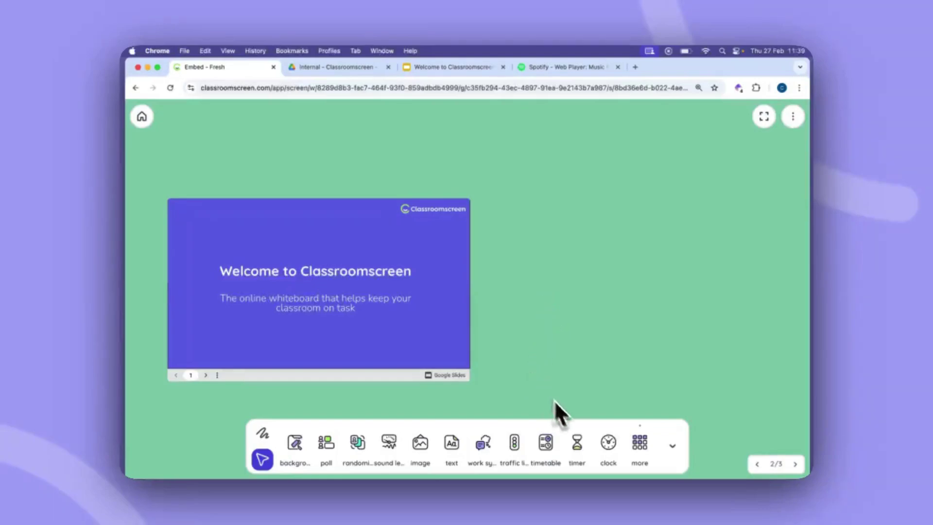
Step: Add a second embed widget and place it to the right of the slides
left_click(639, 443)
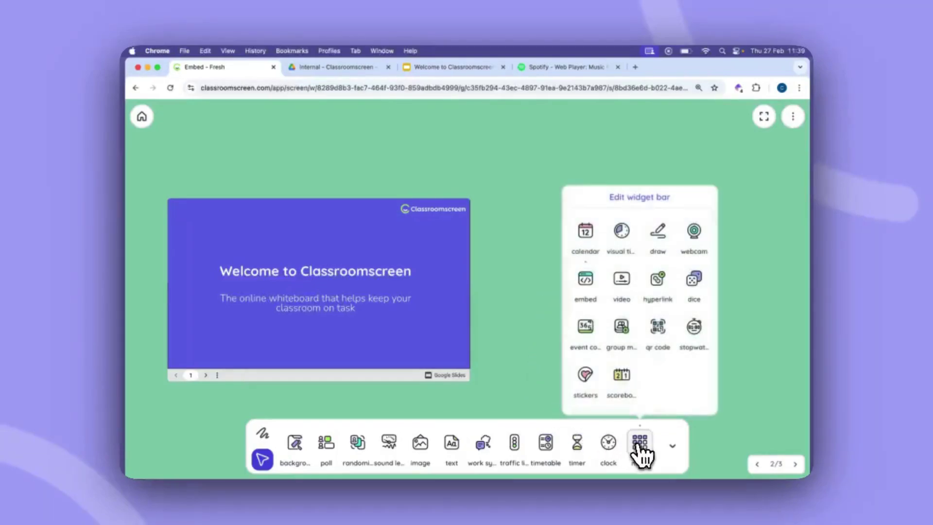
left_click(586, 281)
left_click_drag(357, 191, 708, 206)
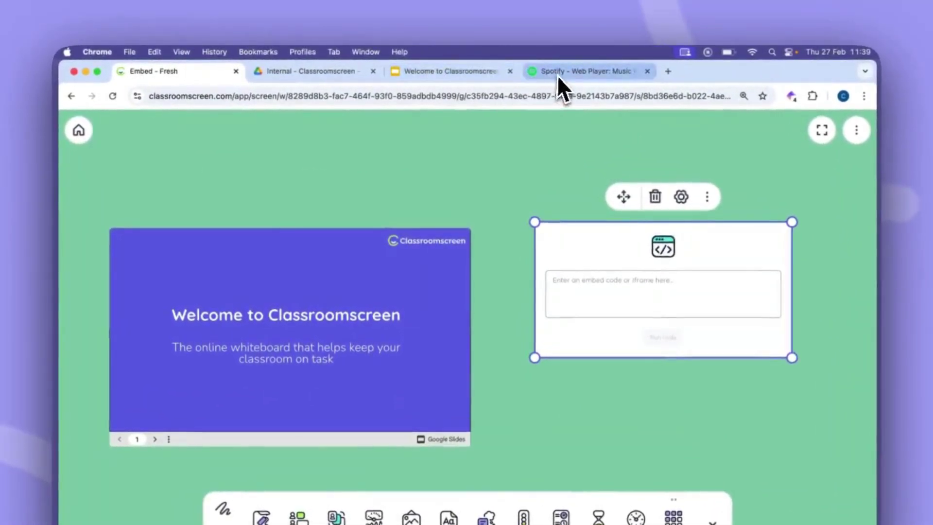
Step: Play the Wham! Daily Mix 2 in Spotify and copy its playlist embed code
left_click(557, 78)
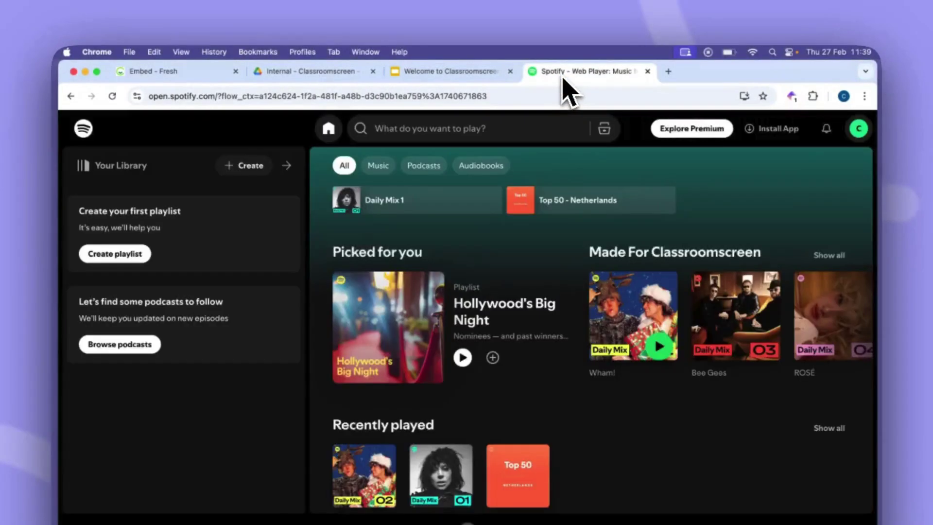
left_click(657, 345)
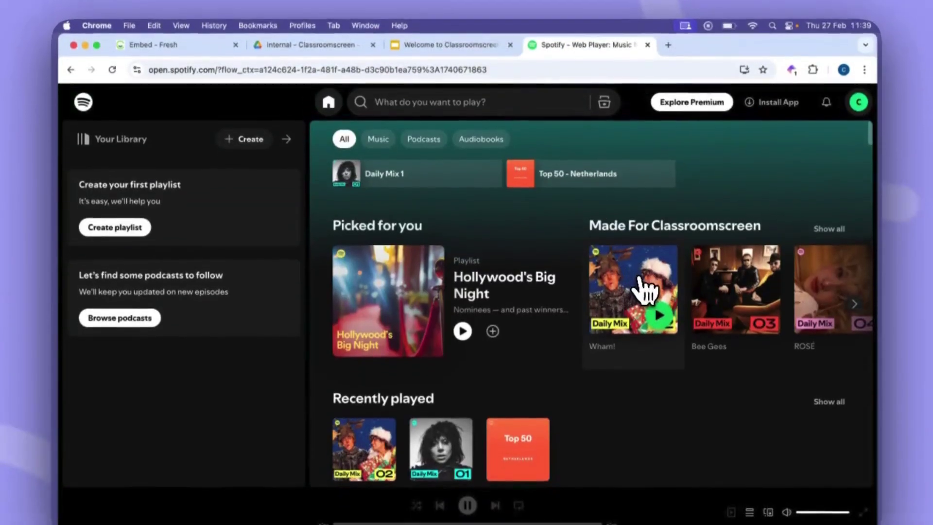
right_click(643, 266)
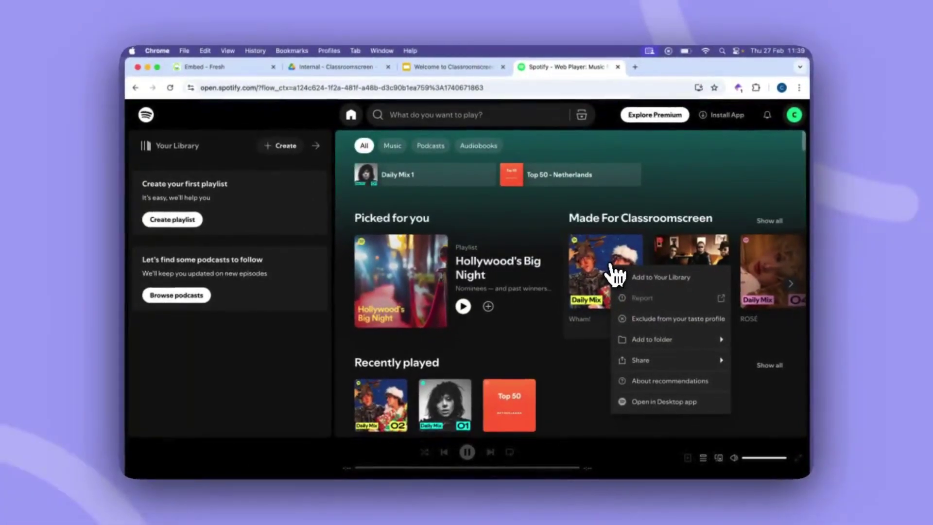
mouse_move(641, 360)
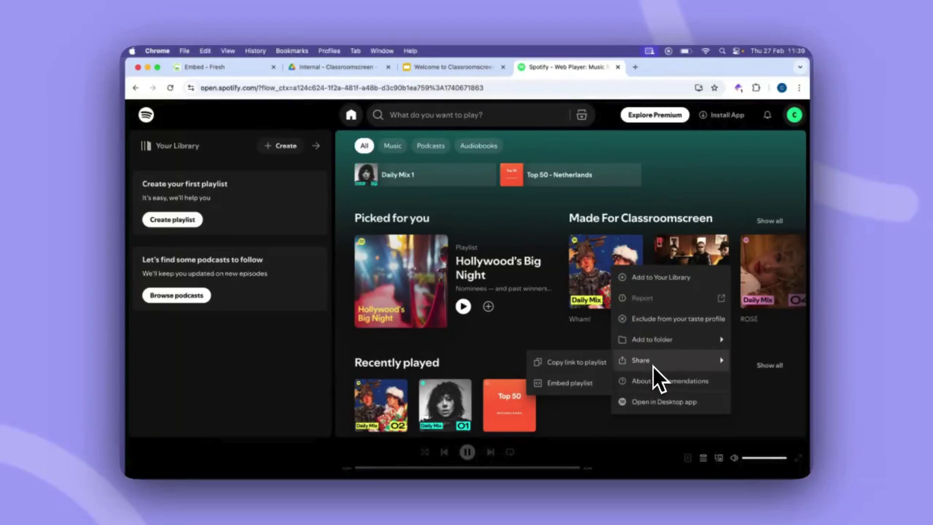
left_click(578, 384)
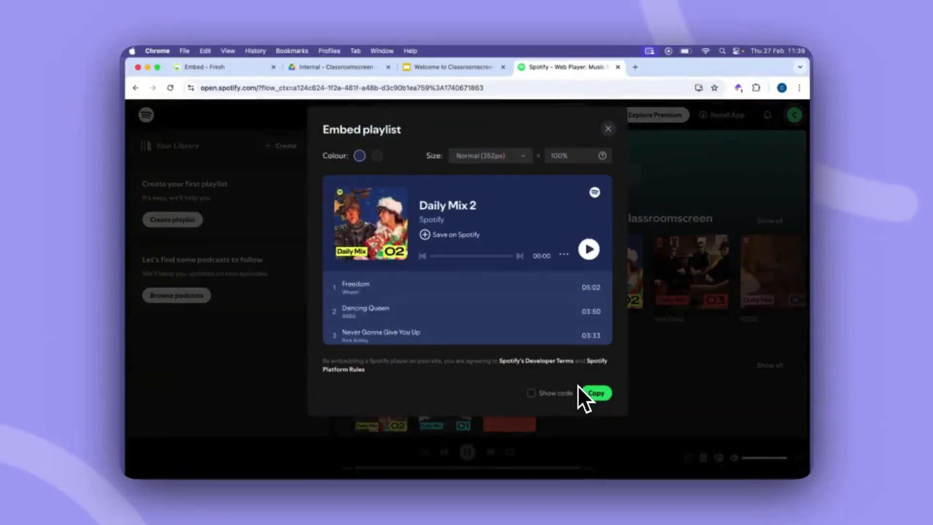
left_click(533, 393)
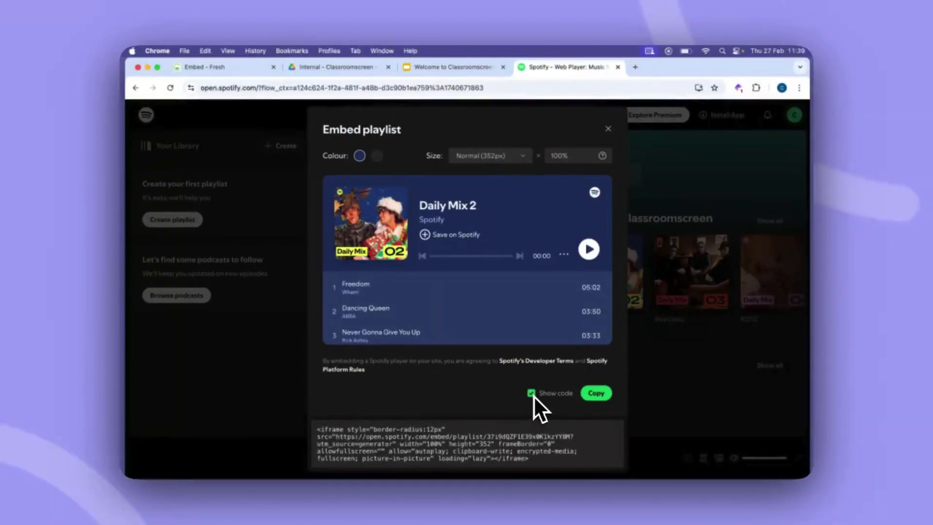
left_click(608, 394)
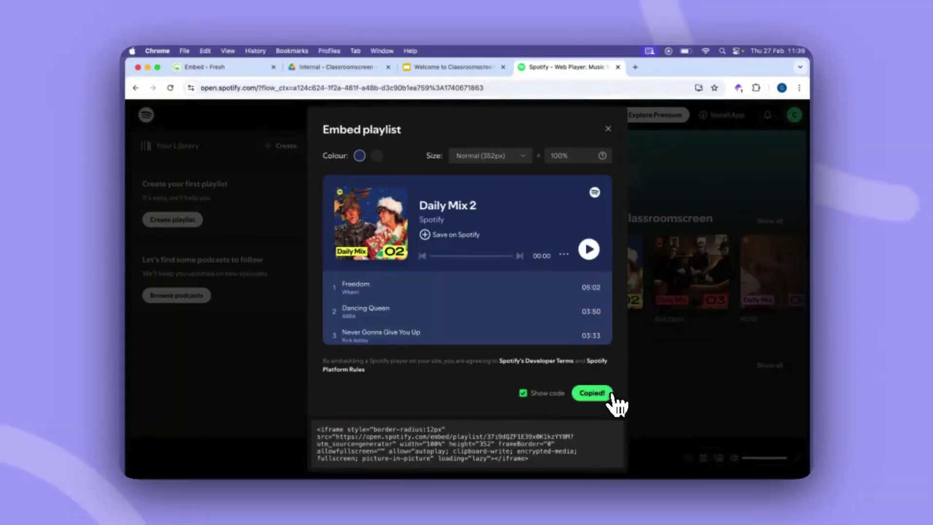
Step: Paste the Spotify embed code into the empty widget and run it to load the player
left_click(213, 68)
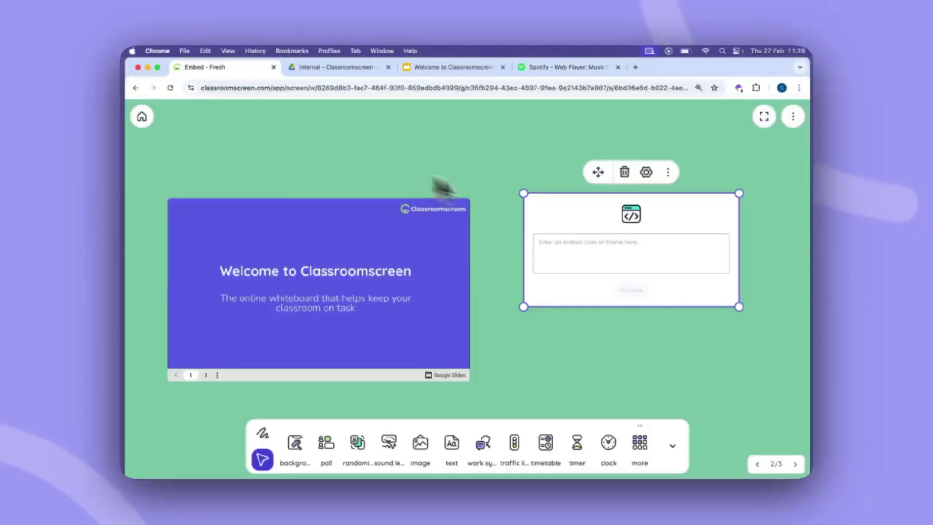
left_click(595, 246)
key("super+v")
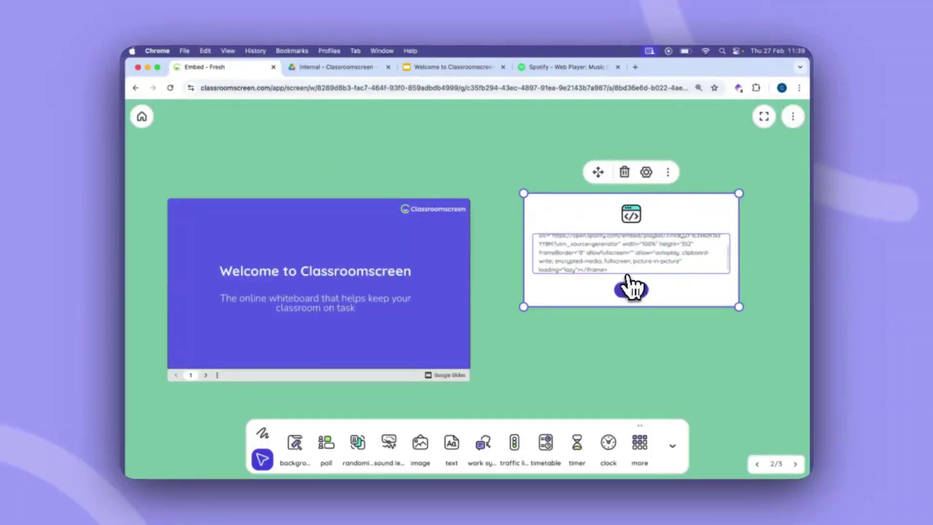
left_click(631, 289)
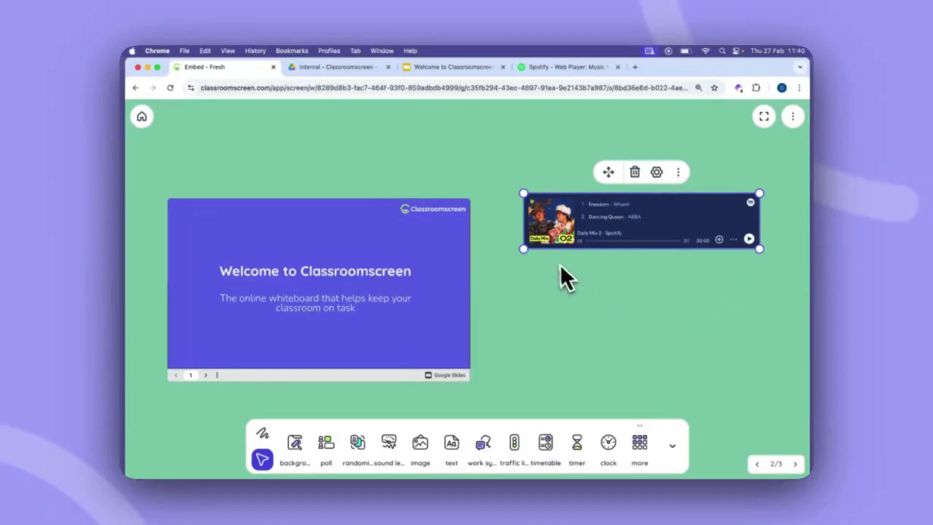
Step: Play Freedom, skip to Dancing Queen, then pause the playlist
left_click(749, 239)
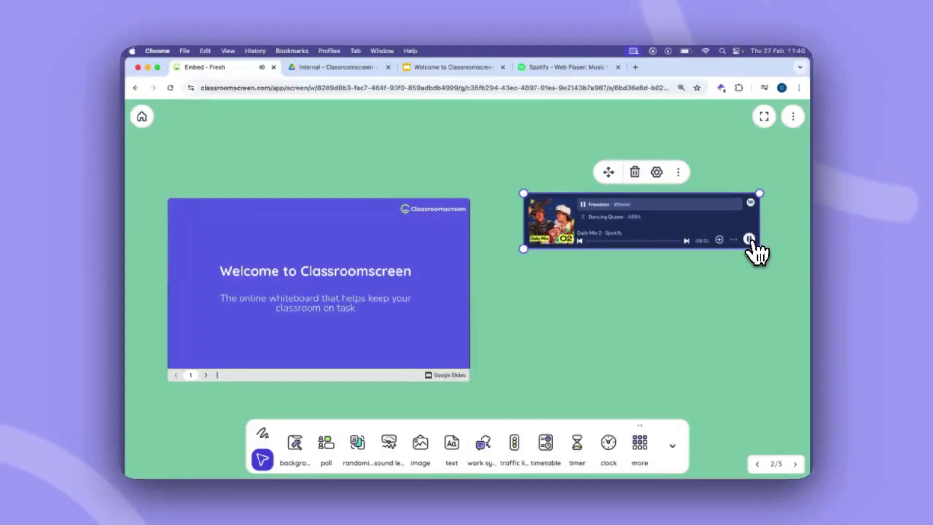
left_click(686, 240)
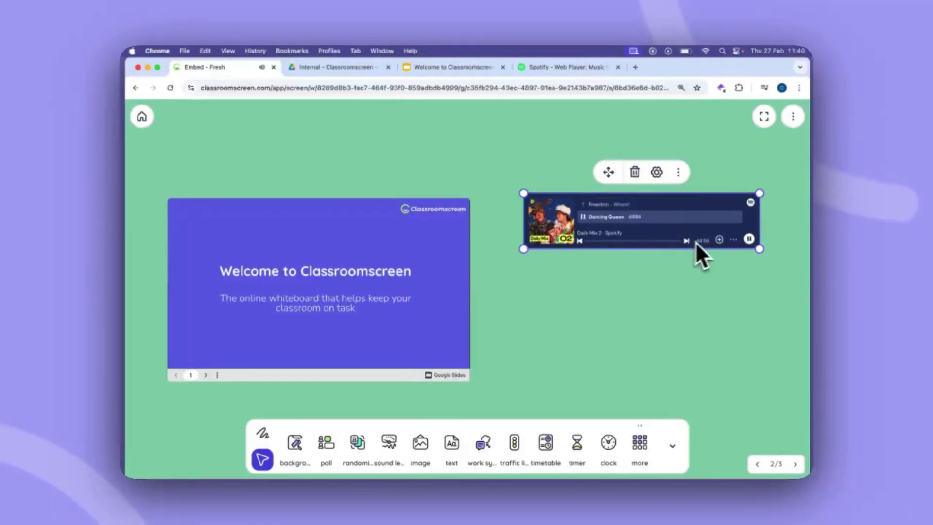
left_click(749, 239)
Step: Show the third board fullscreen and compute 4 + 4 = 8 on the Desmos calculator
left_click(795, 464)
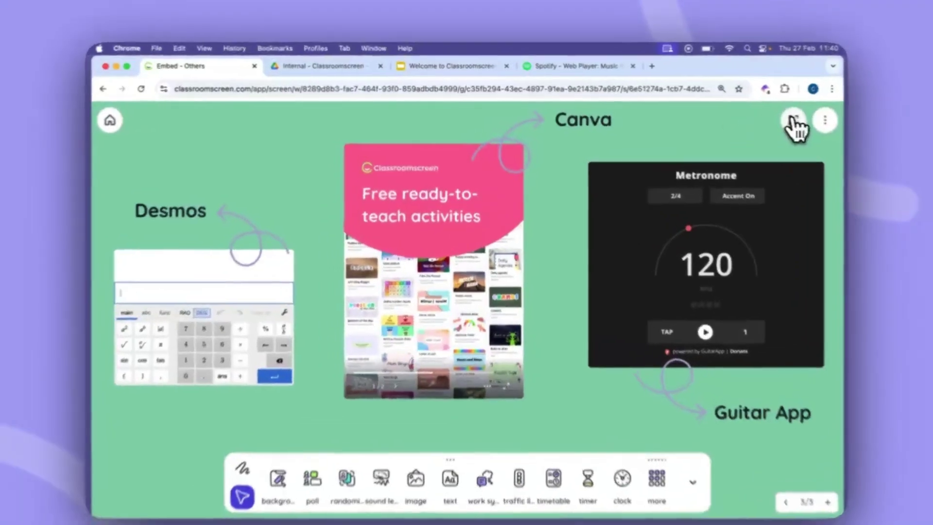
key("ctrl+super+f")
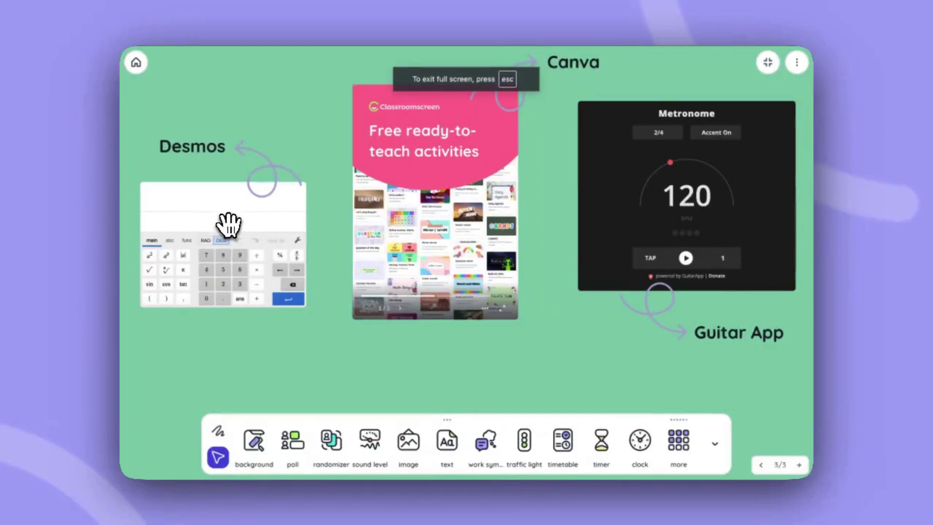
left_click(209, 278)
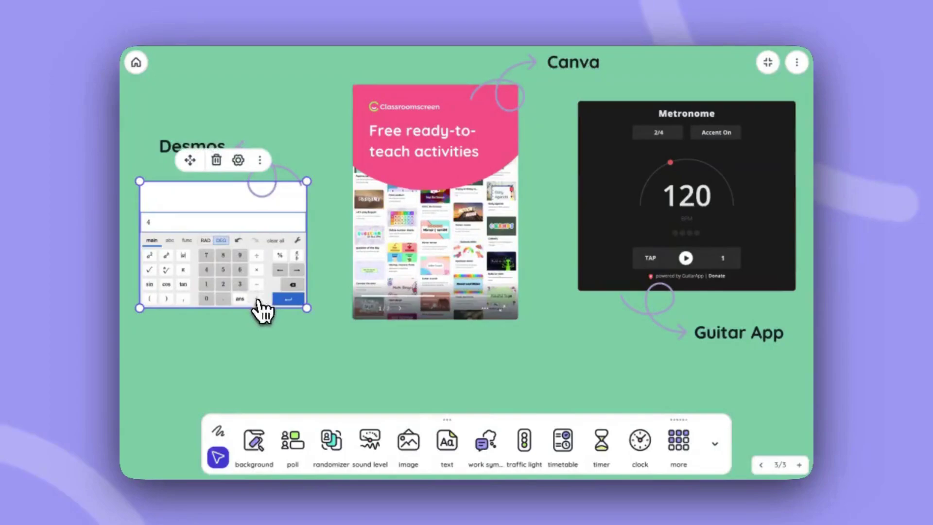
left_click(256, 298)
left_click(210, 274)
left_click(288, 298)
Step: Start the 120 BPM metronome, then deselect it
left_click(686, 258)
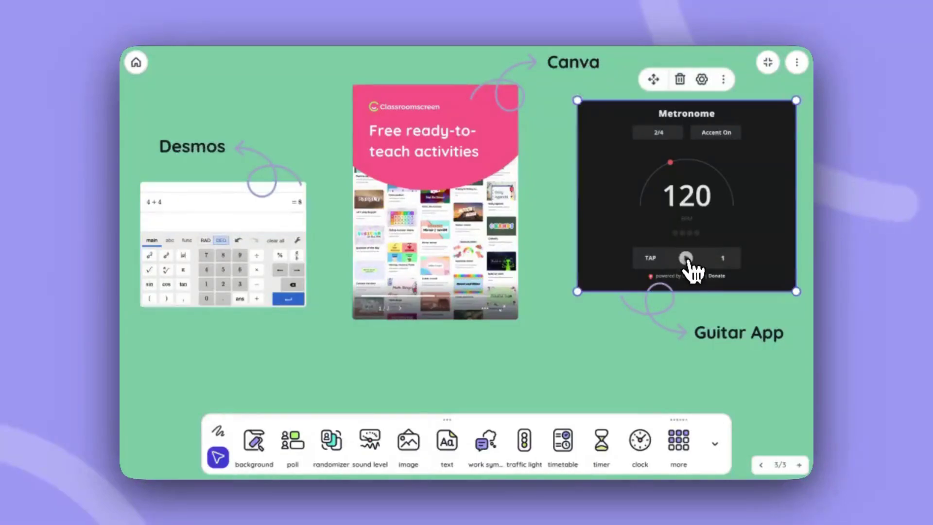
left_click(686, 258)
left_click(639, 345)
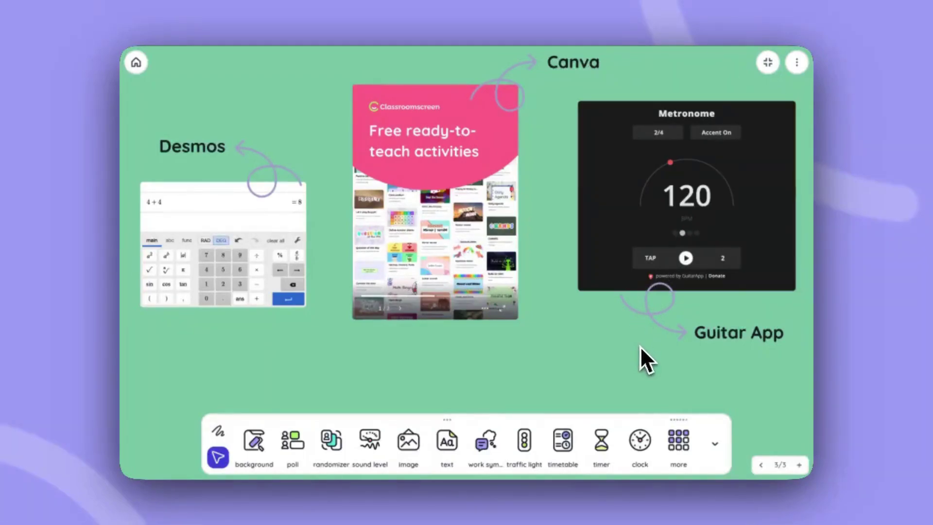